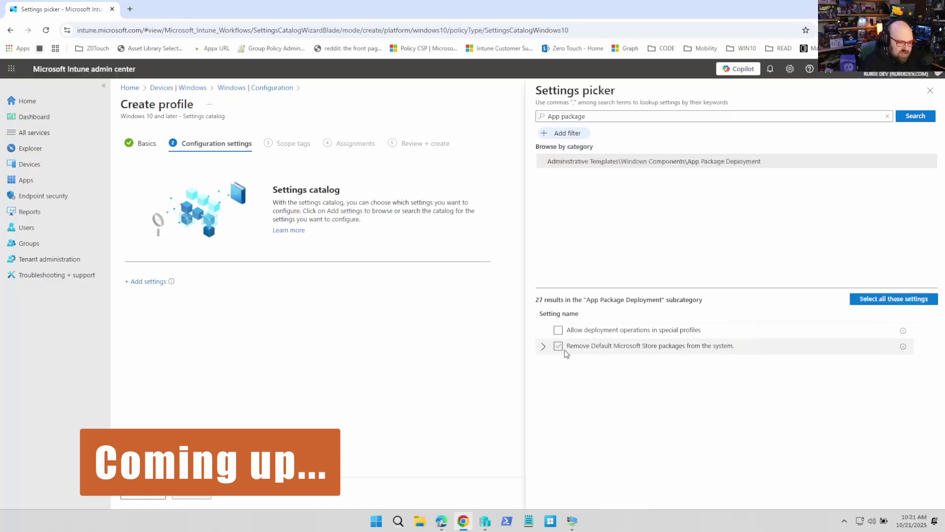
Expand Remove Default Microsoft Store packages to list its per-app sub-settings
{"action": "left_click", "coordinate": [544, 347]}
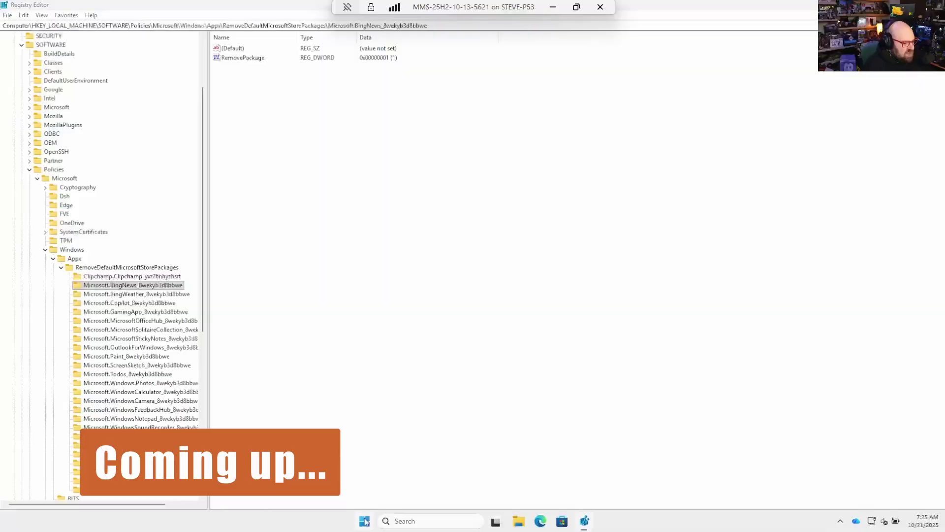
{"action": "left_click", "coordinate": [364, 520]}
{"action": "type", "text": "news"}
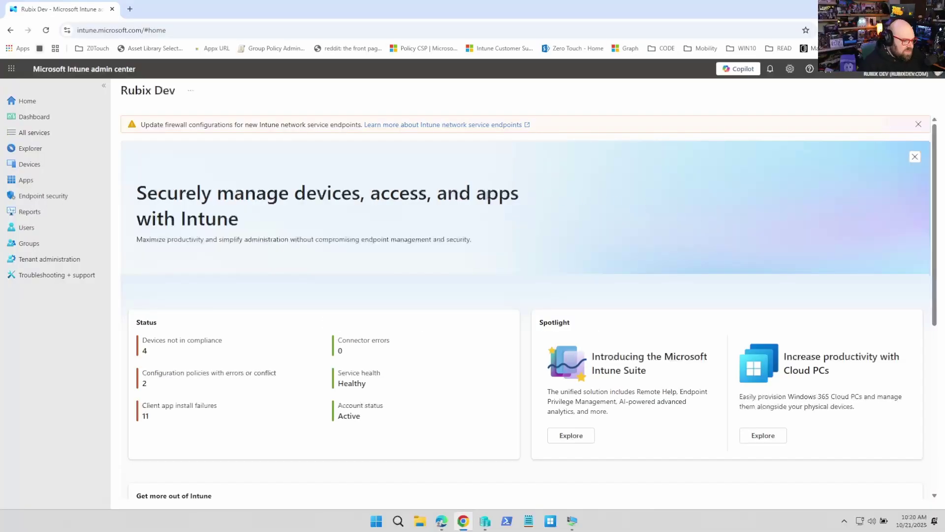
{"action": "left_click", "coordinate": [374, 523]}
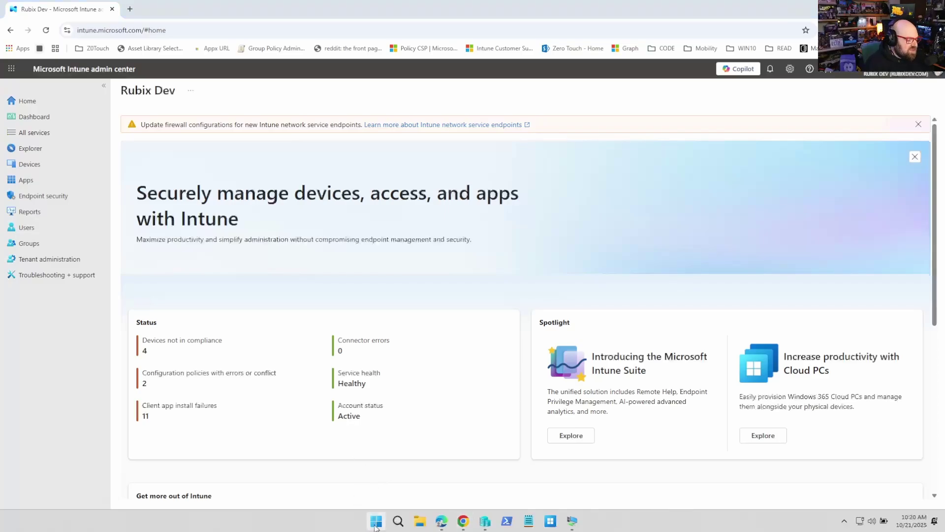
{"action": "type", "text": "clip"}
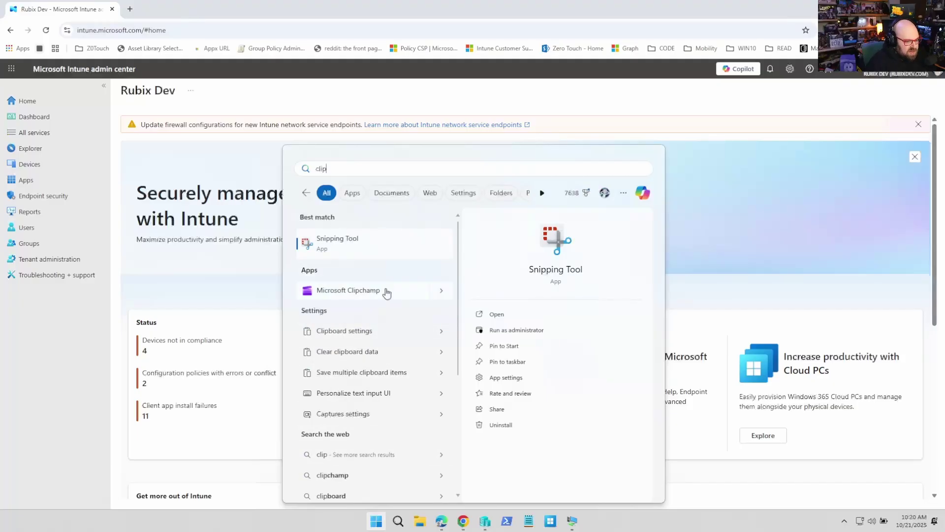
{"action": "type", "text": "weather"}
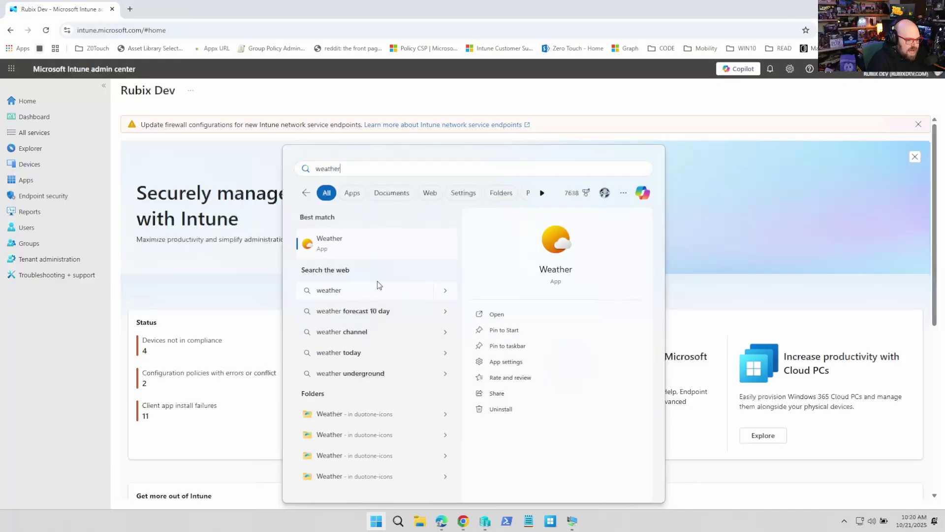
{"action": "key", "text": "ctrl+a"}
{"action": "type", "text": "xbox"}
{"action": "key", "text": "BackSpace"}
{"action": "key", "text": "BackSpace"}
{"action": "key", "text": "BackSpace"}
{"action": "key", "text": "BackSpace"}
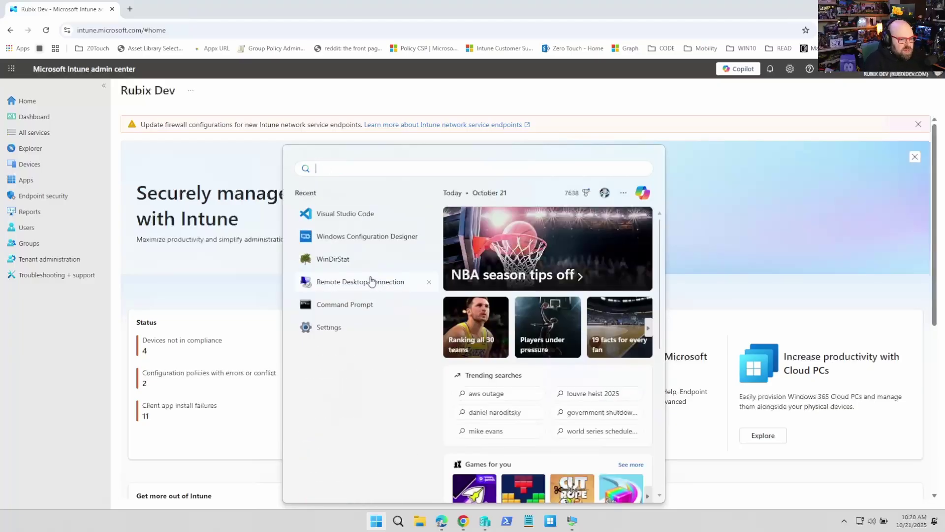
{"action": "left_click", "coordinate": [486, 97]}
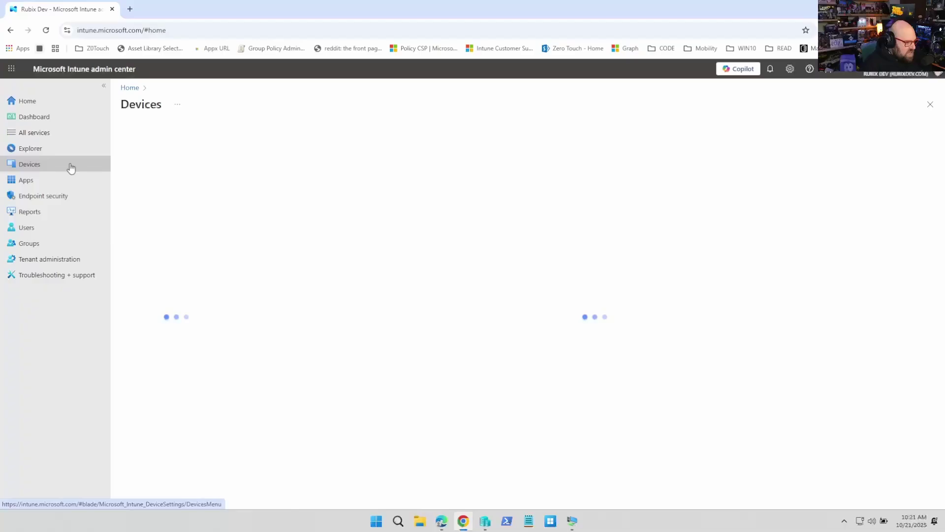
Create a new Windows 10 and later policy of the Settings catalog profile type
{"action": "left_click", "coordinate": [187, 231]}
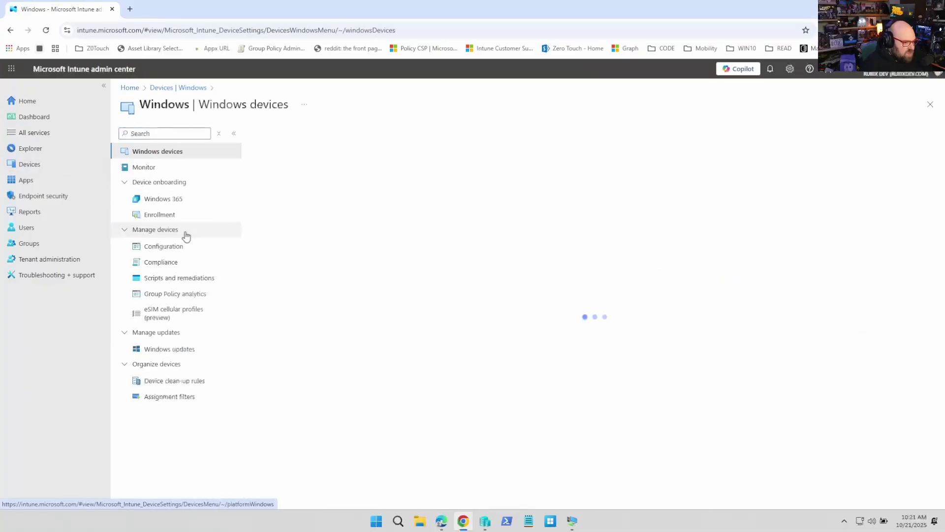
{"action": "left_click", "coordinate": [177, 247]}
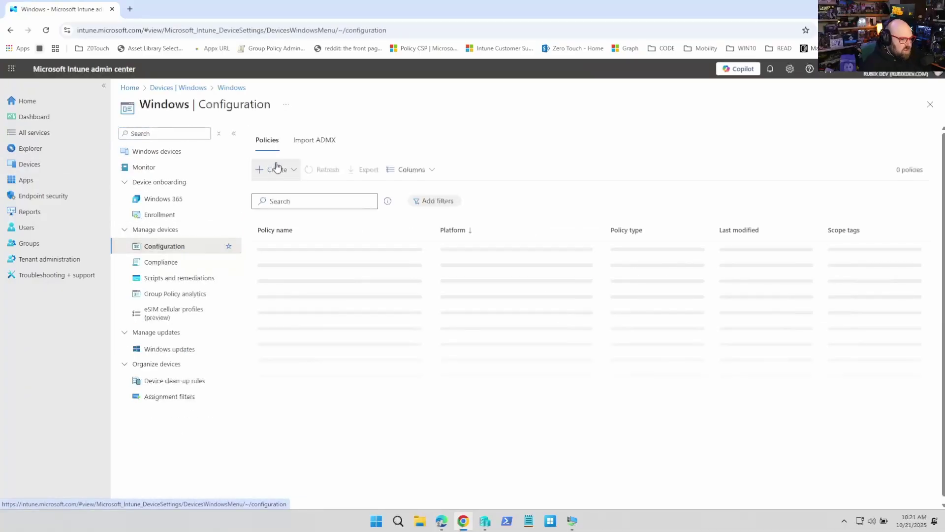
{"action": "left_click", "coordinate": [285, 170]}
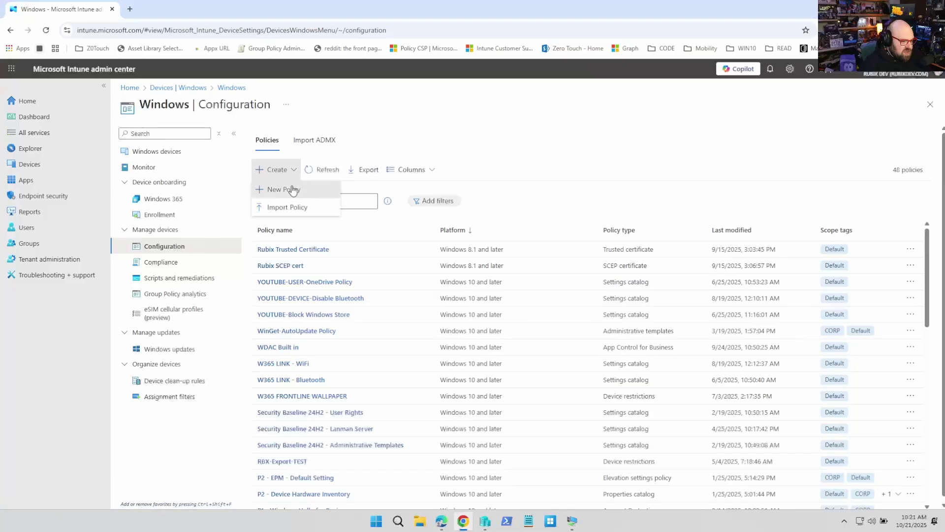
{"action": "left_click", "coordinate": [294, 190]}
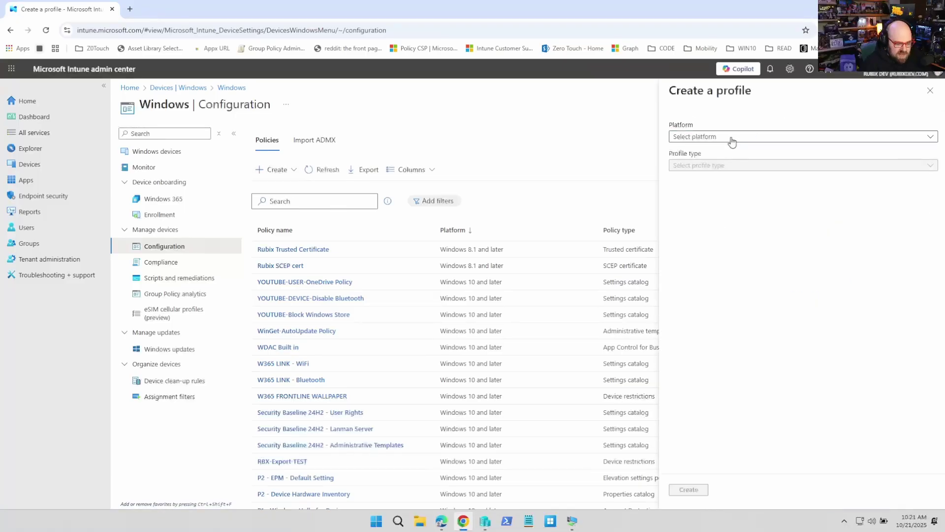
{"action": "left_click", "coordinate": [732, 142]}
{"action": "left_click", "coordinate": [729, 151]}
{"action": "left_click", "coordinate": [719, 168]}
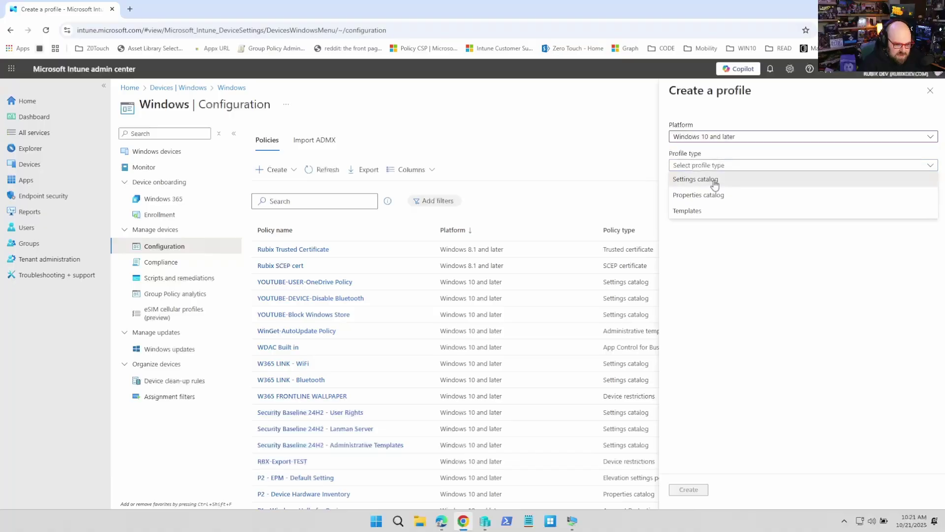
{"action": "left_click", "coordinate": [715, 184]}
{"action": "left_click", "coordinate": [689, 490]}
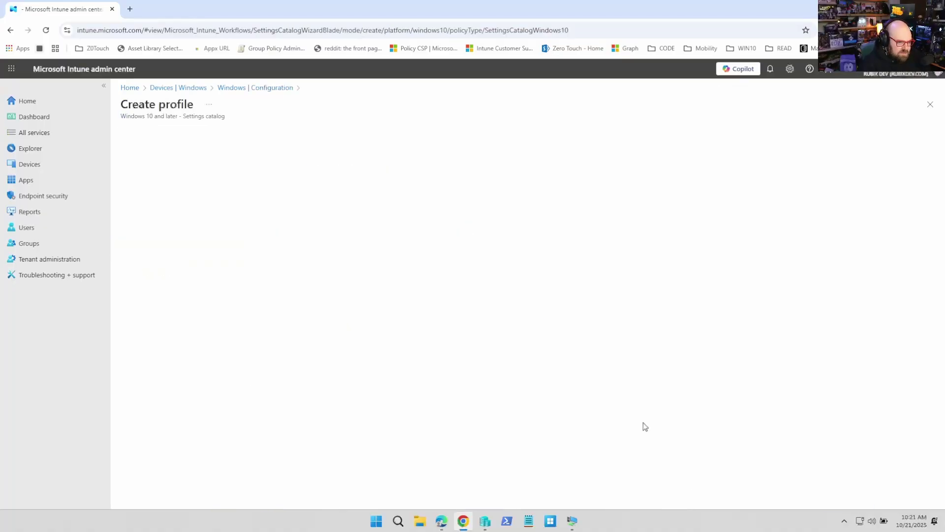
Name the profile 'Debloat Windows' and continue to its configuration settings
{"action": "left_click", "coordinate": [327, 163]}
{"action": "type", "text": "Debloat Windows 11"}
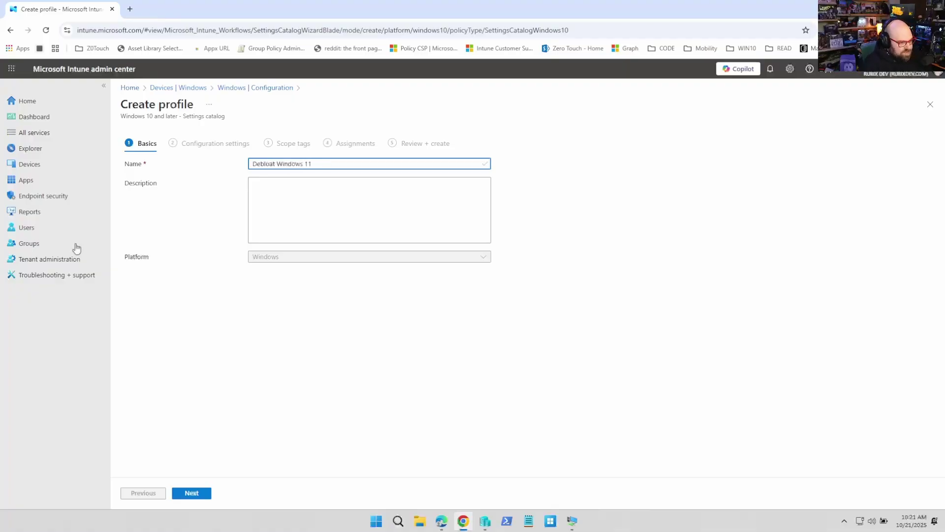
{"action": "key", "text": "Return"}
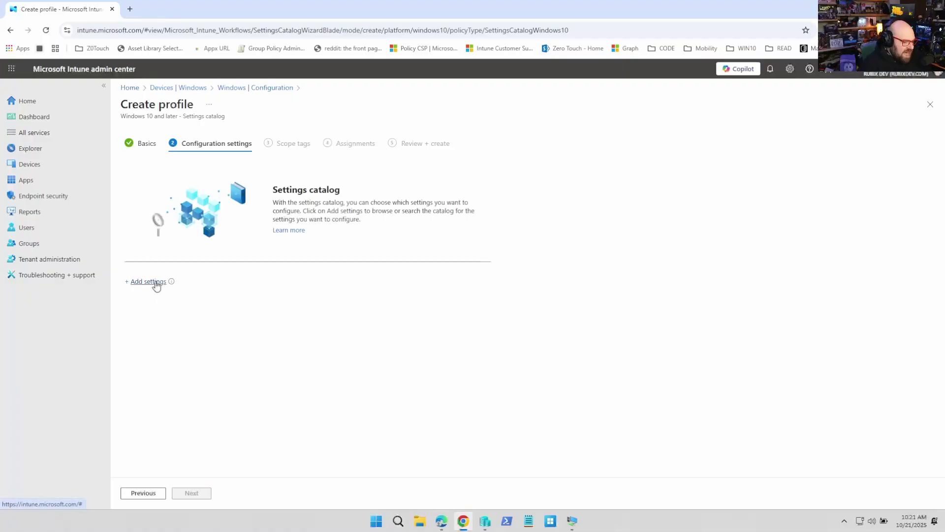
{"action": "left_click", "coordinate": [153, 281]}
Search 'App package' and add Remove Default Microsoft Store packages from App Package Deployment
{"action": "left_click", "coordinate": [671, 116]}
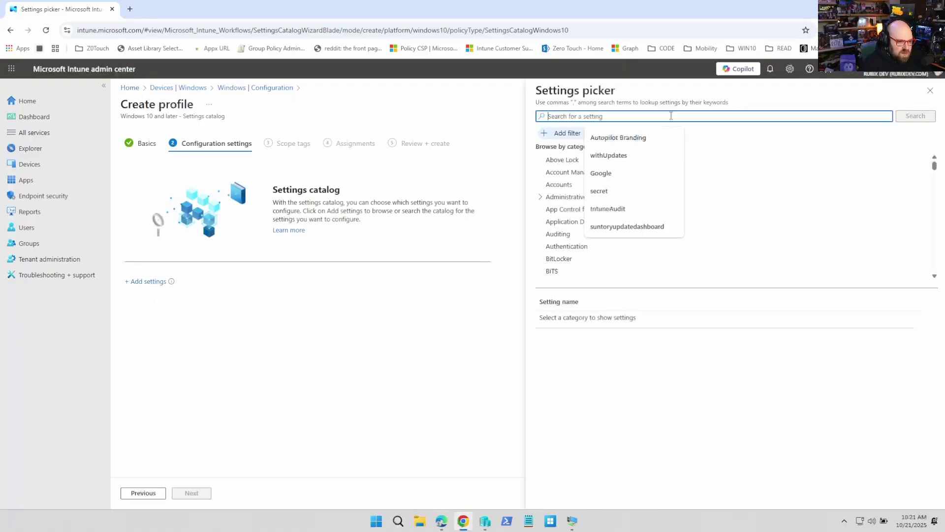
{"action": "type", "text": "App"}
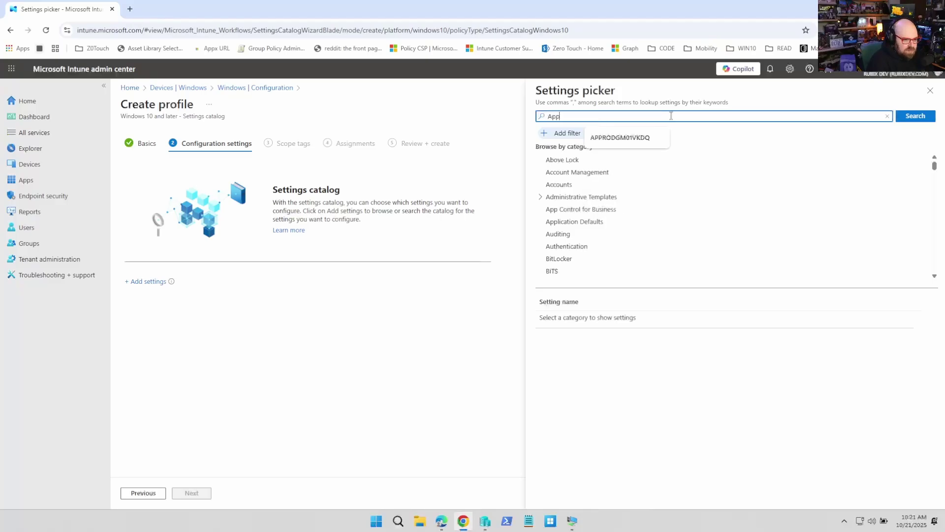
{"action": "type", "text": " package"}
{"action": "key", "text": "Return"}
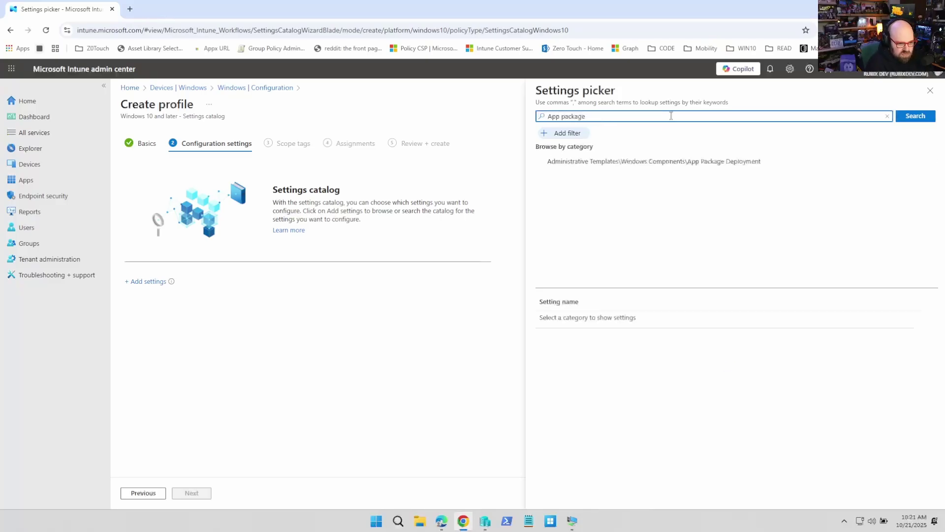
{"action": "left_click", "coordinate": [705, 167]}
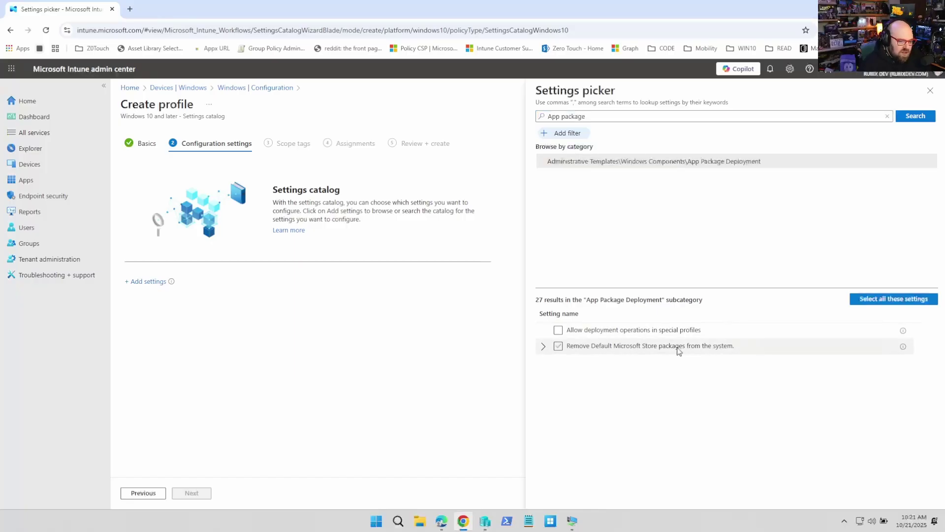
{"action": "left_click", "coordinate": [544, 347]}
{"action": "scroll", "coordinate": [590, 384], "scroll_direction": "down", "scroll_amount": 5}
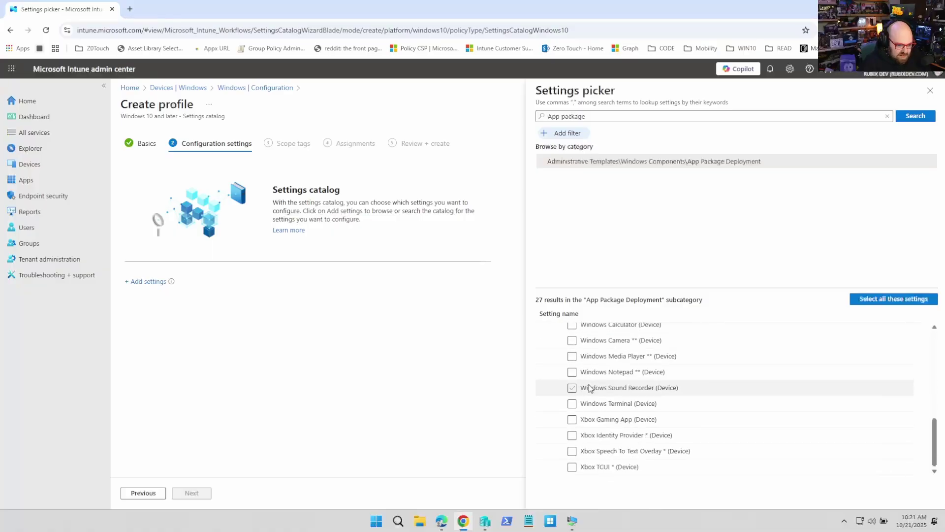
{"action": "scroll", "coordinate": [615, 415], "scroll_direction": "up", "scroll_amount": 6}
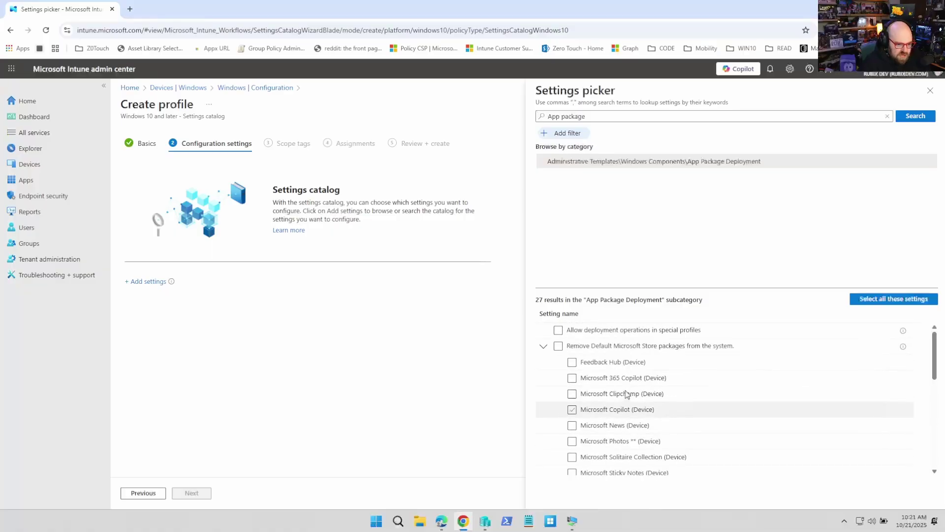
{"action": "left_click", "coordinate": [558, 346]}
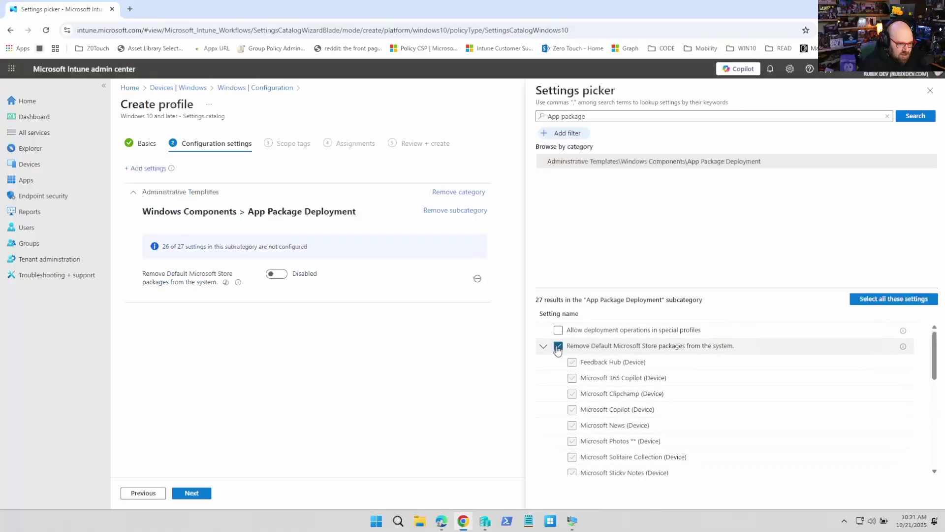
Enable Store package removal and set Feedback Hub, Clipchamp, Microsoft 365 Copilot, Copilot and News to True
{"action": "left_click", "coordinate": [930, 90]}
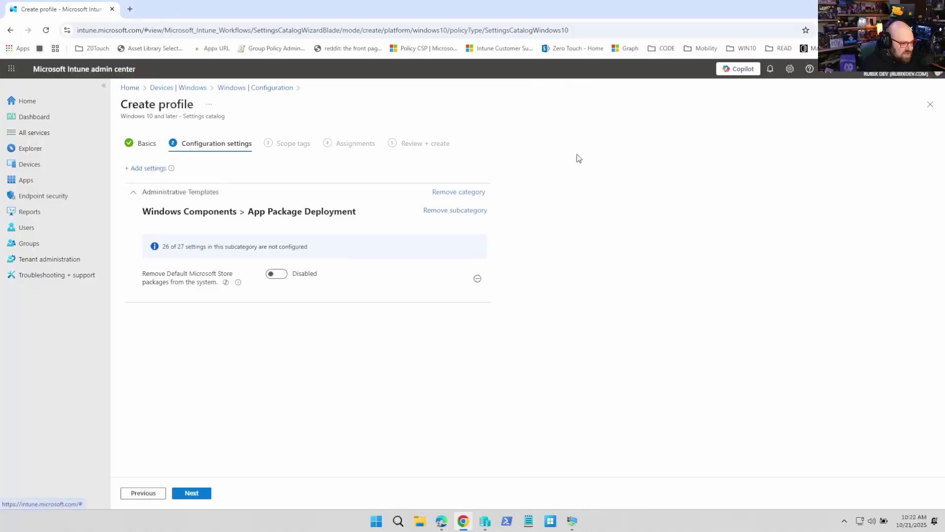
{"action": "left_click", "coordinate": [271, 276]}
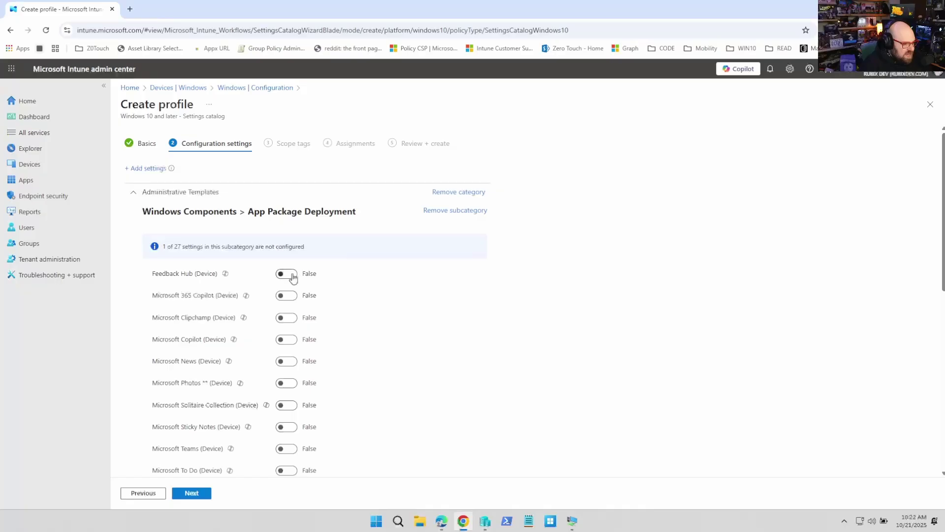
{"action": "left_click", "coordinate": [291, 275]}
{"action": "left_click", "coordinate": [284, 321]}
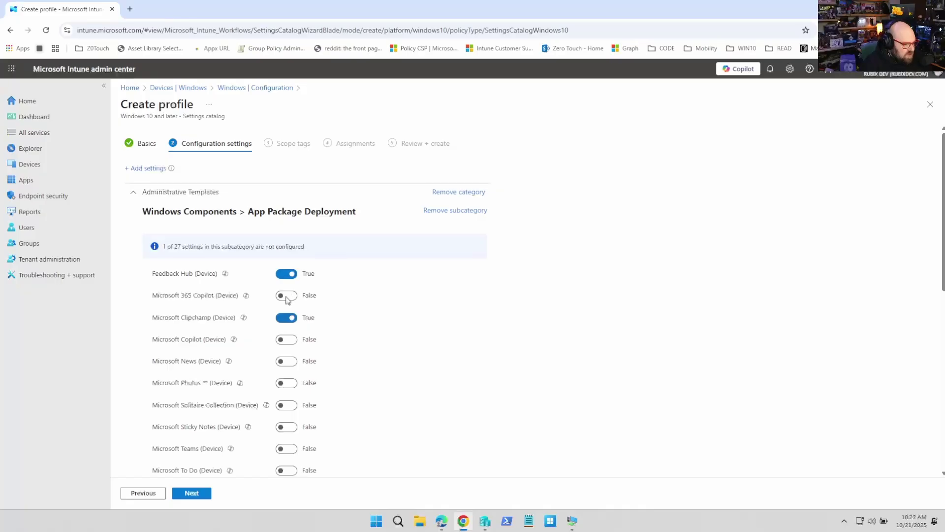
{"action": "left_click", "coordinate": [286, 297]}
{"action": "scroll", "coordinate": [288, 356], "scroll_direction": "down", "scroll_amount": 1}
{"action": "left_click", "coordinate": [284, 319]}
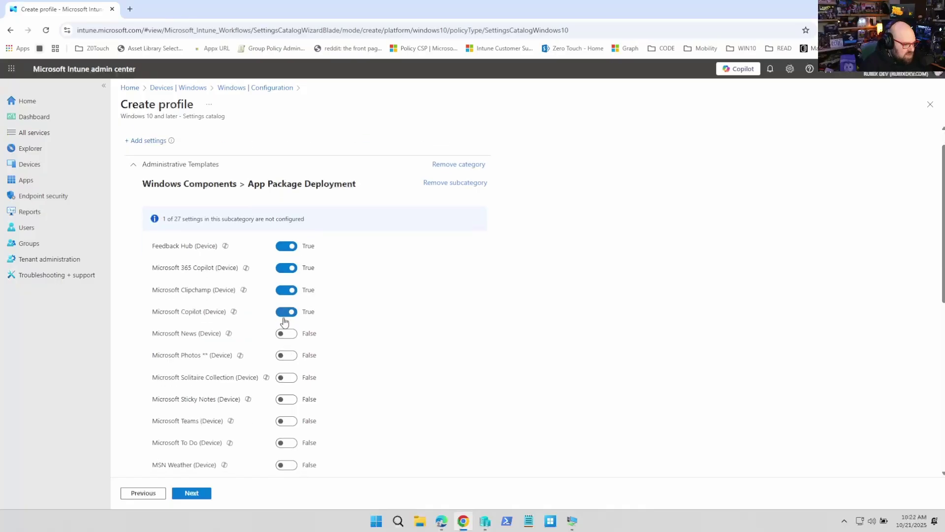
{"action": "left_click", "coordinate": [287, 334]}
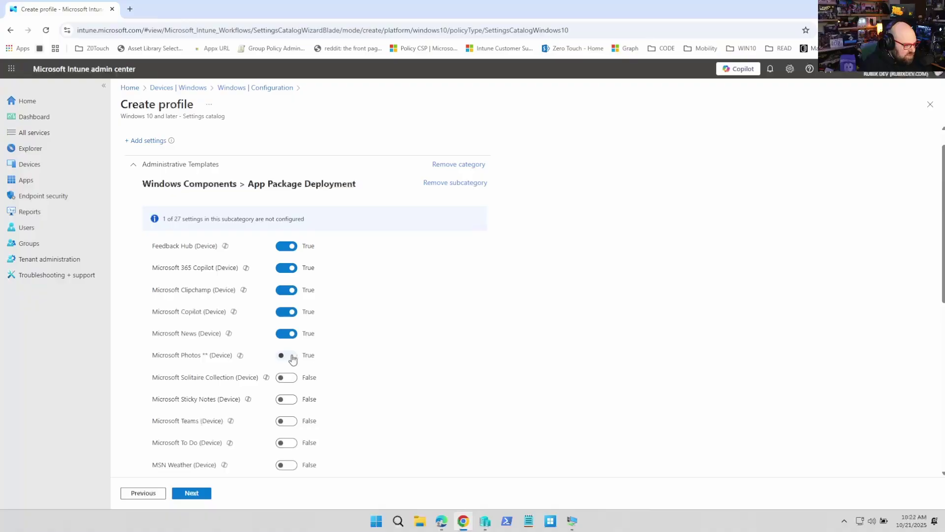
Set Xbox TCUI, Windows Calculator, Snipping Tool and Quick Assist to True
{"action": "scroll", "coordinate": [270, 438], "scroll_direction": "down", "scroll_amount": 6}
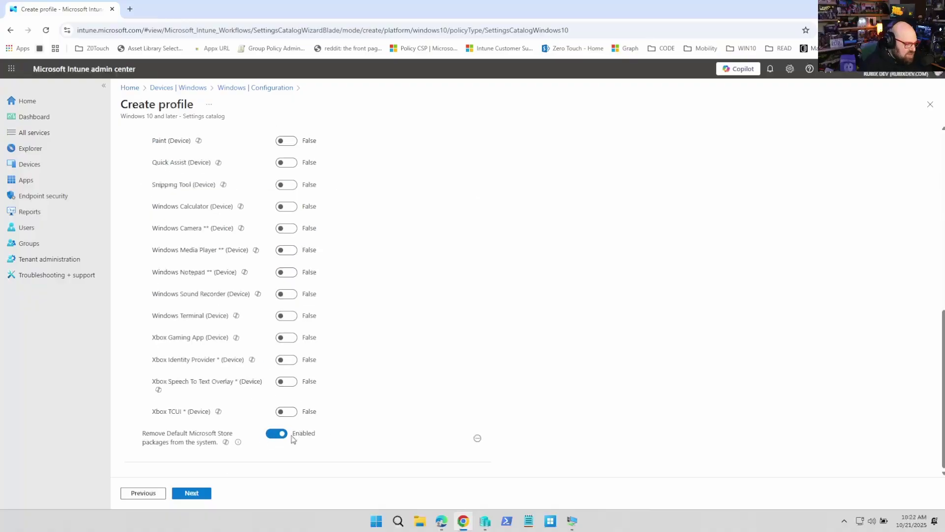
{"action": "left_click", "coordinate": [288, 413]}
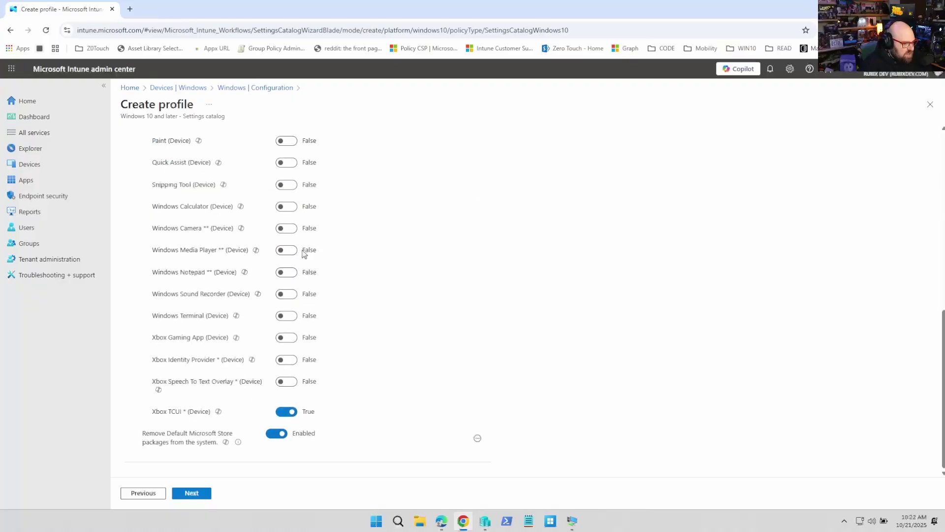
{"action": "left_click", "coordinate": [283, 211]}
{"action": "left_click", "coordinate": [284, 186]}
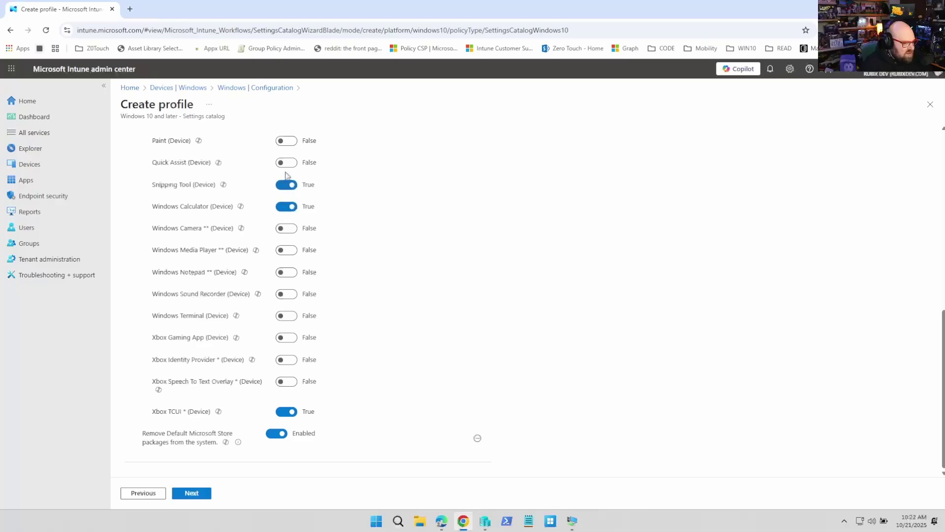
{"action": "left_click", "coordinate": [285, 165]}
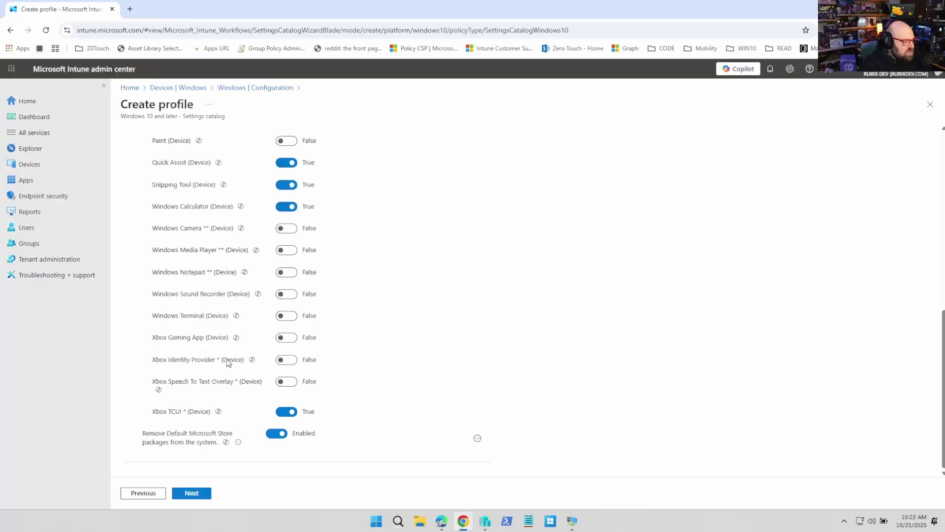
{"action": "scroll", "coordinate": [212, 373], "scroll_direction": "up", "scroll_amount": 8}
{"action": "scroll", "coordinate": [212, 372], "scroll_direction": "down", "scroll_amount": 3}
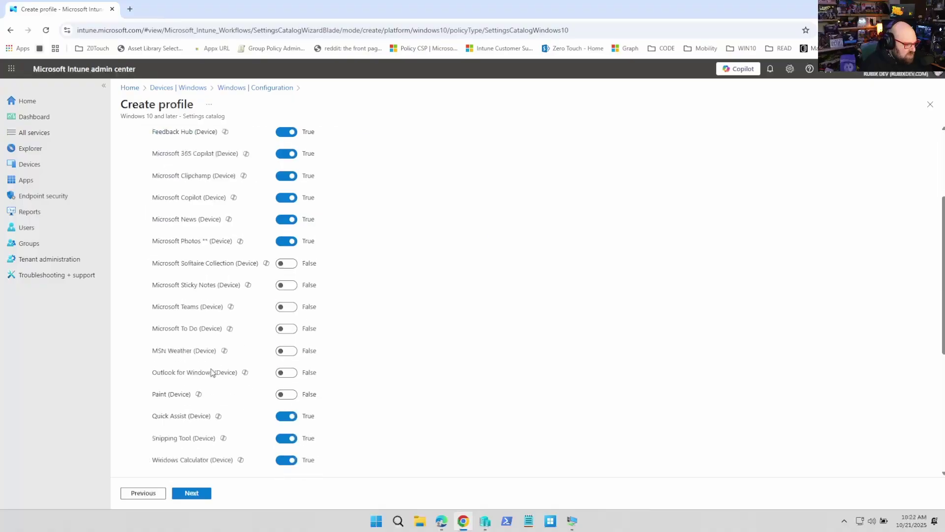
{"action": "scroll", "coordinate": [211, 372], "scroll_direction": "down", "scroll_amount": 3}
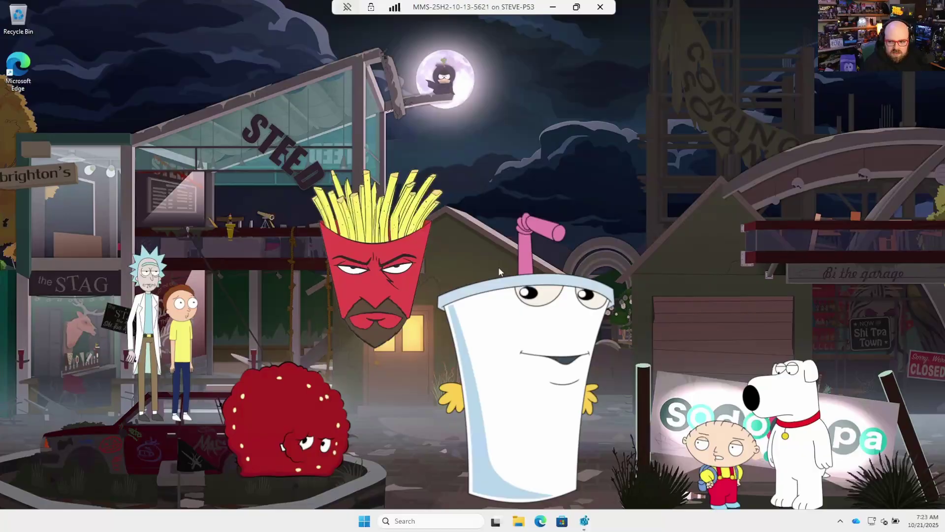
In Registry Editor, expand HKLM\SOFTWARE\Policies\Microsoft\Windows\Appx\RemoveDefaultMicrosoftStorePackages to show its package subkeys
{"action": "left_click", "coordinate": [587, 521]}
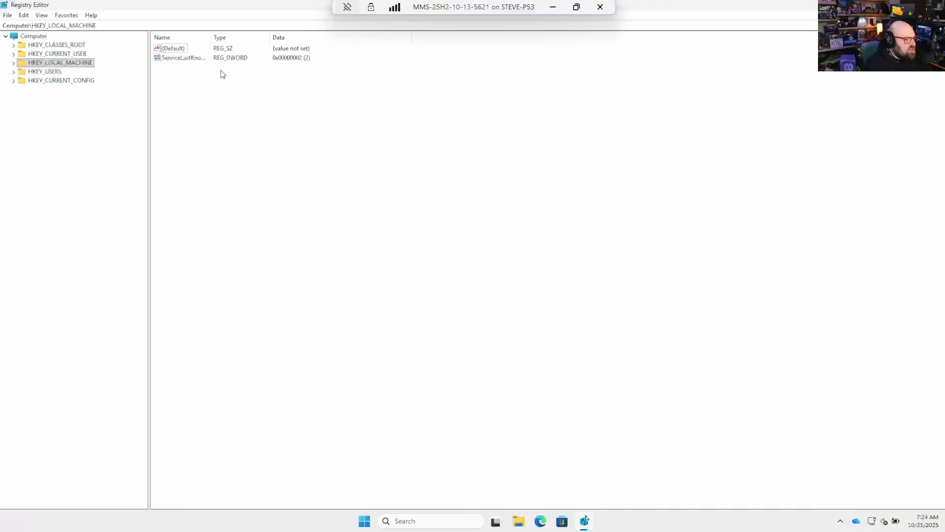
{"action": "left_click", "coordinate": [14, 63]}
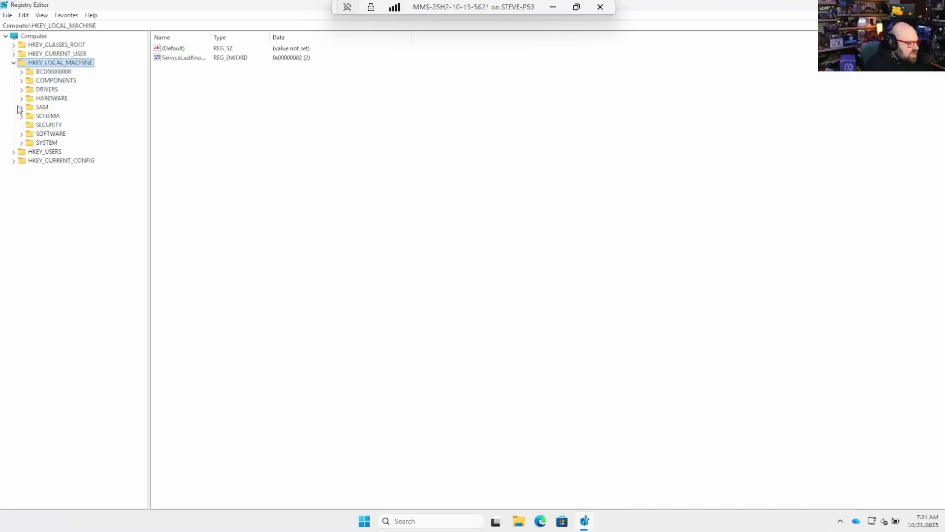
{"action": "left_click", "coordinate": [22, 134]}
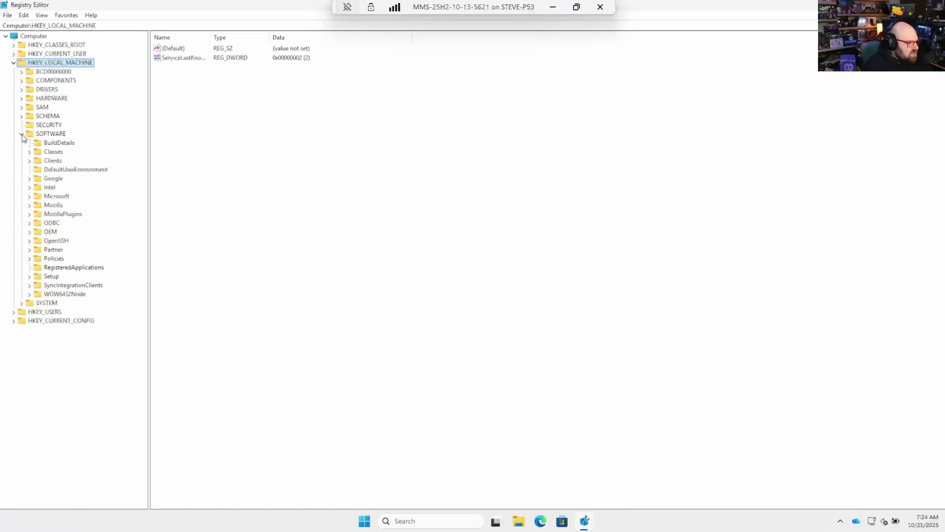
{"action": "left_click", "coordinate": [29, 259]}
{"action": "left_click", "coordinate": [38, 267]}
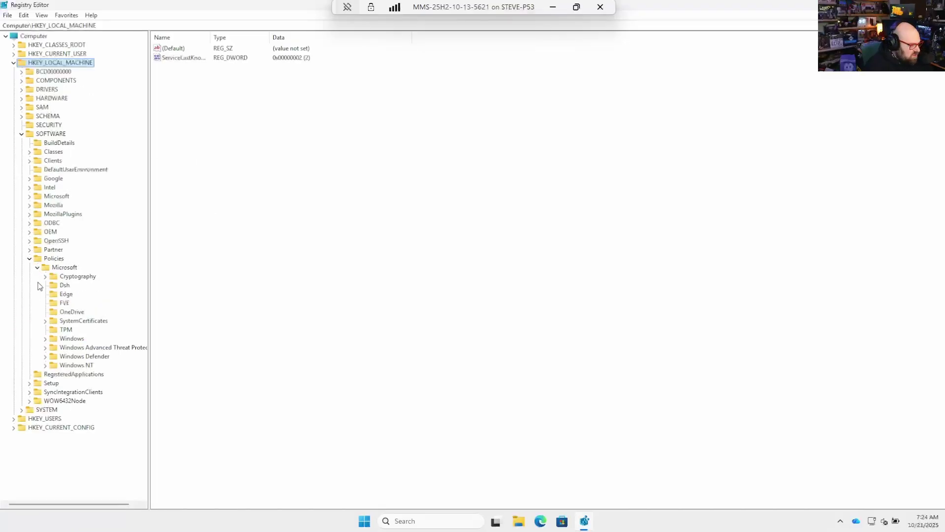
{"action": "left_click", "coordinate": [45, 339]}
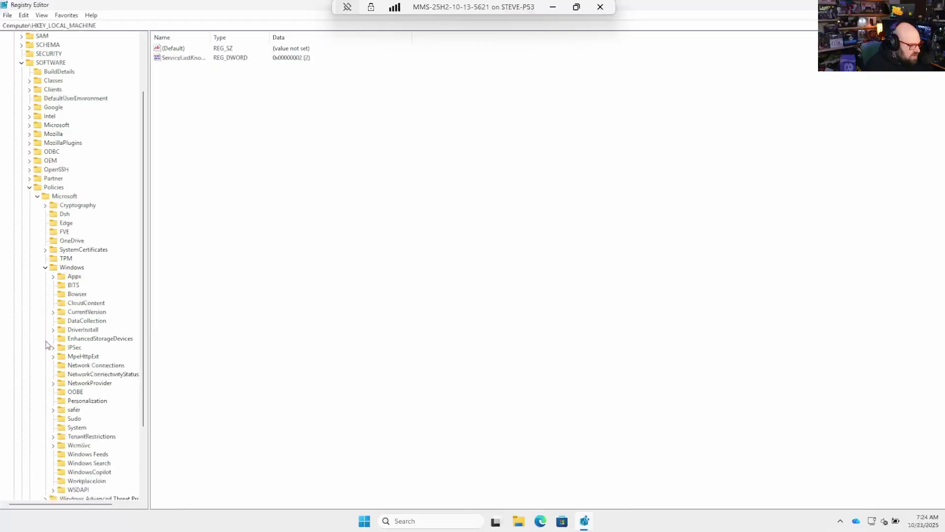
{"action": "left_click", "coordinate": [53, 276]}
{"action": "left_click", "coordinate": [91, 271]}
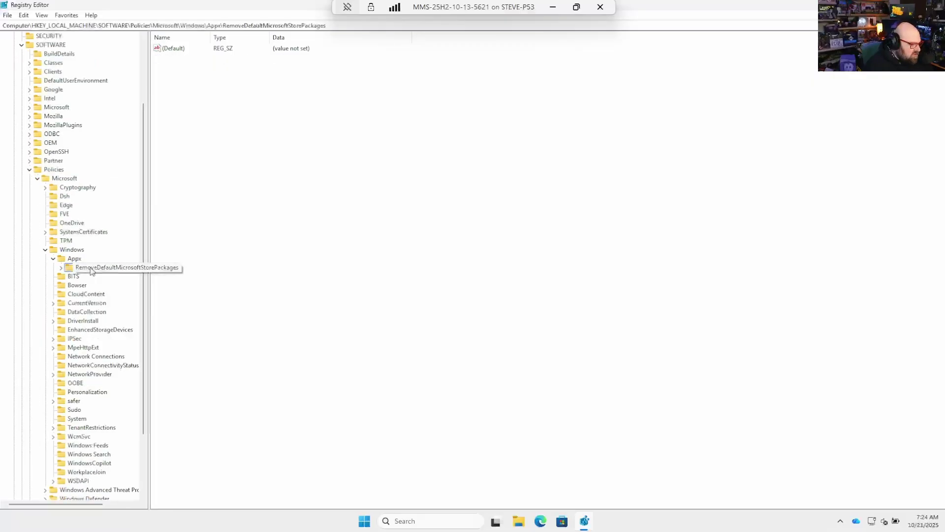
{"action": "left_click_drag", "start_coordinate": [147, 261], "coordinate": [208, 263]}
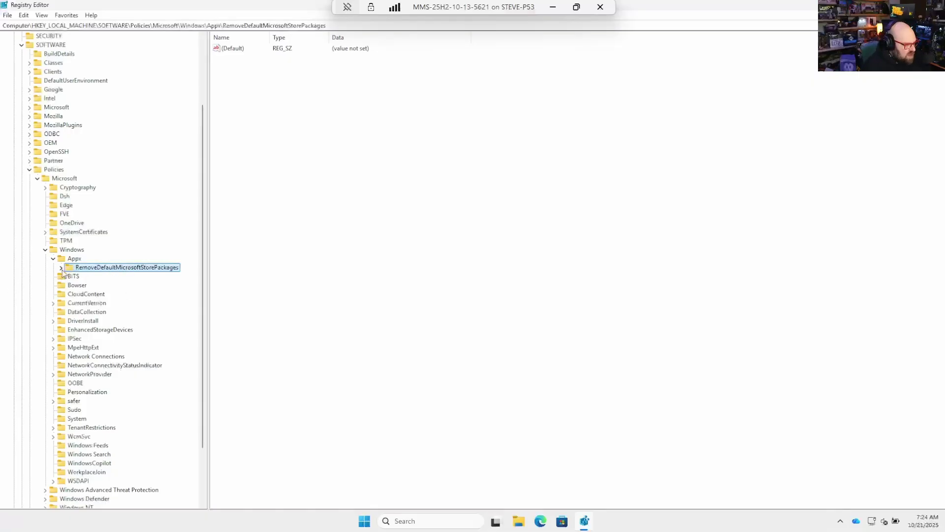
{"action": "left_click", "coordinate": [61, 268]}
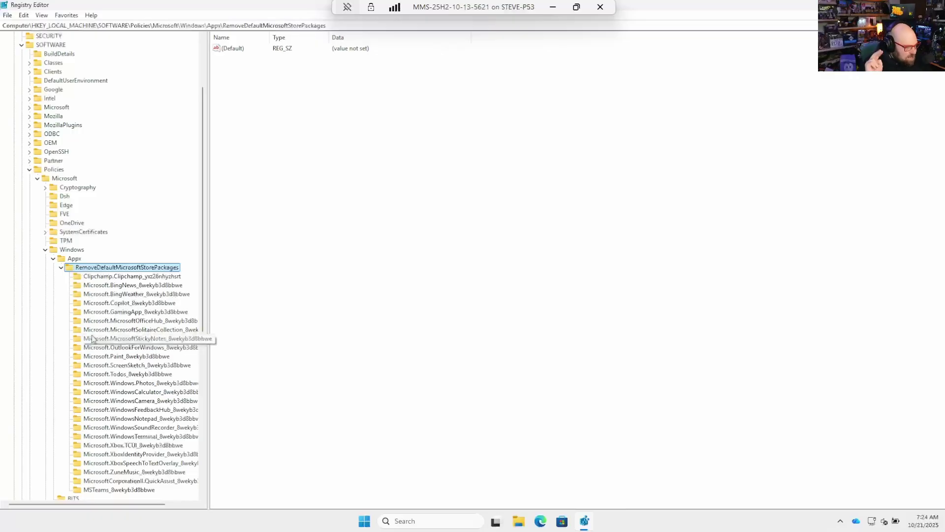
Check the BingNews key's RemovePackage value and search Start for 'news' to confirm removal
{"action": "left_click", "coordinate": [99, 289]}
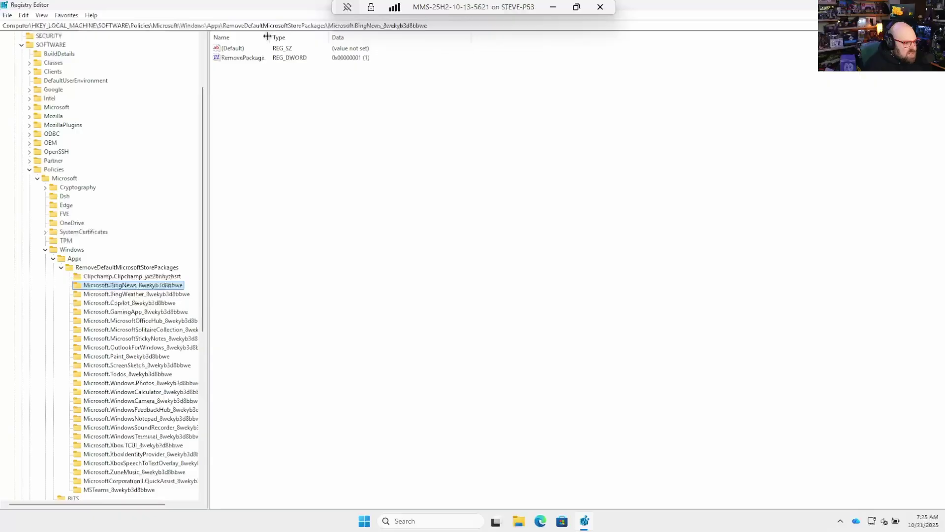
{"action": "left_click_drag", "start_coordinate": [267, 36], "coordinate": [295, 36]}
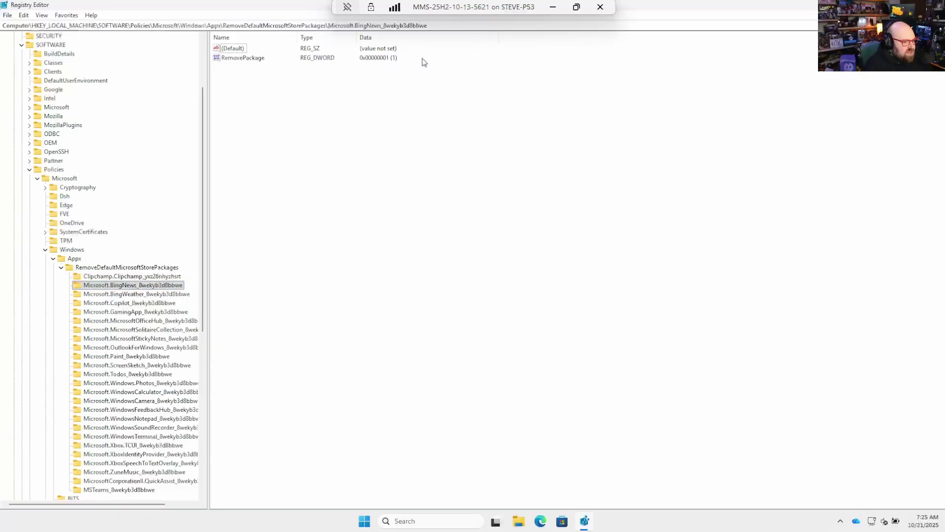
{"action": "left_click", "coordinate": [363, 517]}
{"action": "type", "text": "news"}
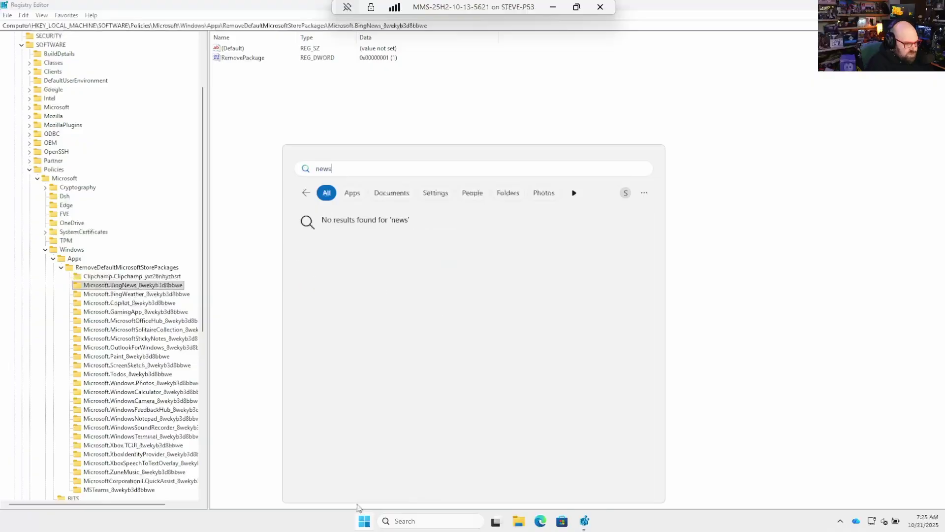
Check the Copilot key's RemovePackage value, then search Start for 'copilot'
{"action": "left_click", "coordinate": [129, 302]}
{"action": "left_click", "coordinate": [363, 522]}
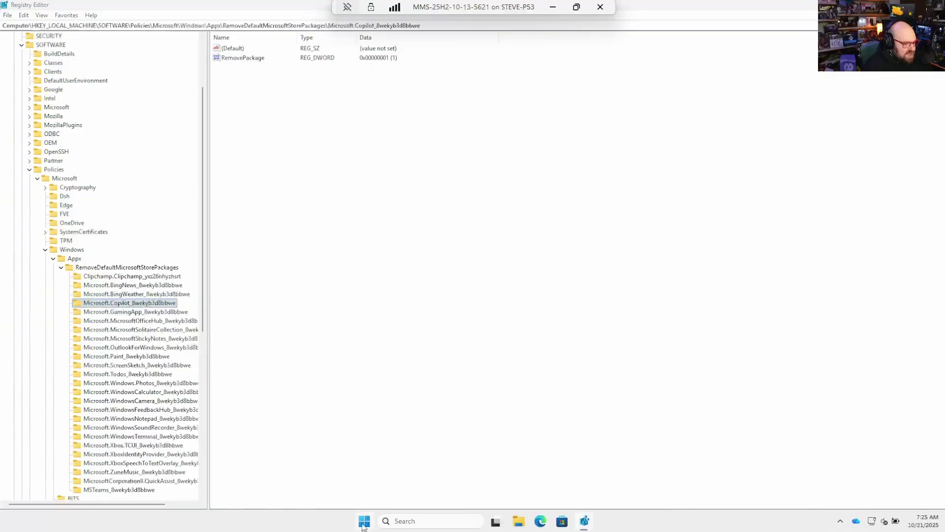
{"action": "type", "text": "copilot"}
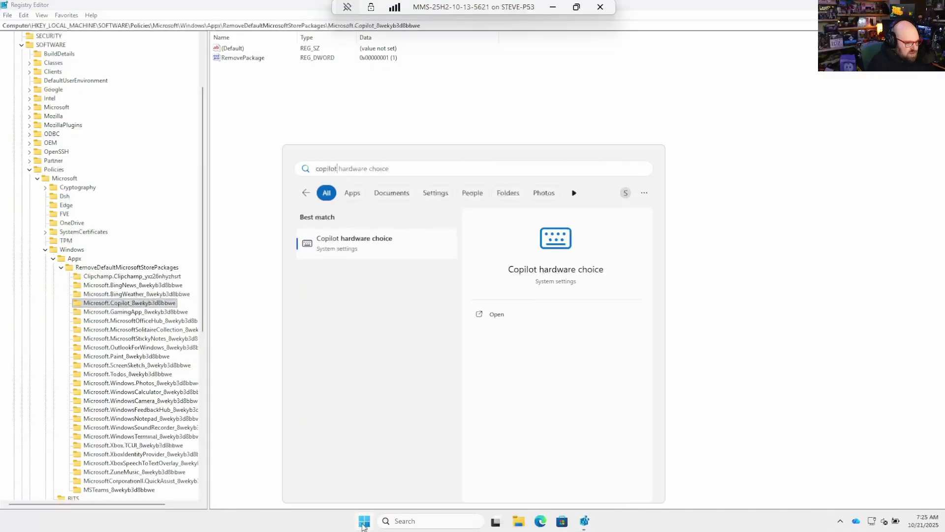
{"action": "key", "text": "BackSpace"}
{"action": "key", "text": "BackSpace"}
{"action": "key", "text": "BackSpace"}
{"action": "key", "text": "BackSpace"}
{"action": "key", "text": "BackSpace"}
{"action": "key", "text": "BackSpace"}
{"action": "key", "text": "BackSpace"}
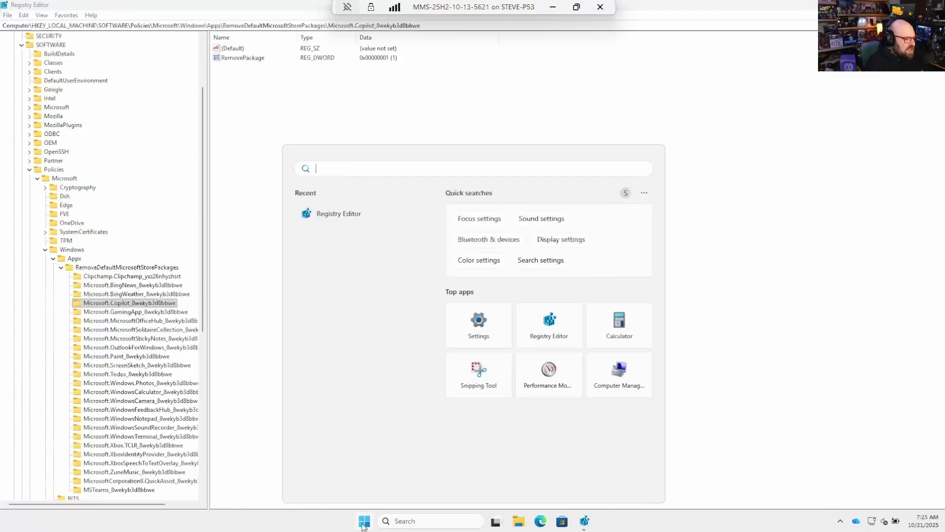
{"action": "key", "text": "Escape"}
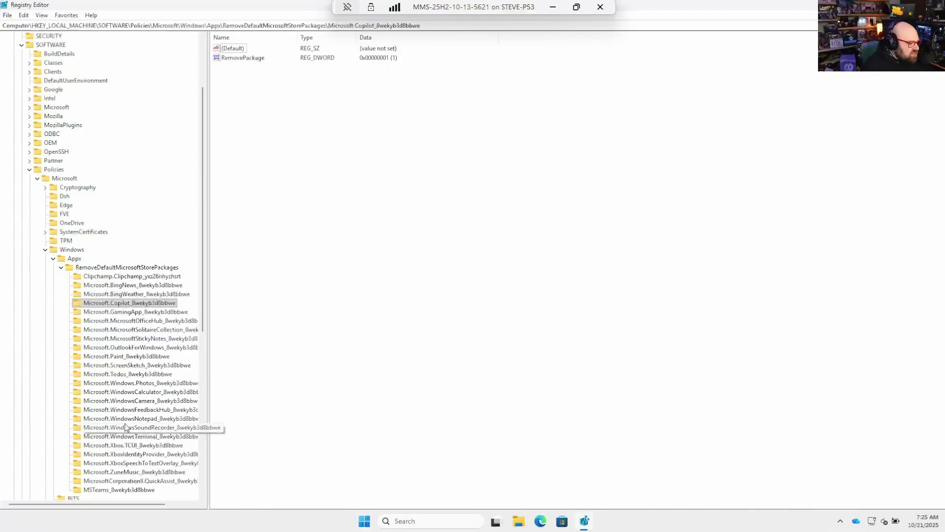
{"action": "scroll", "coordinate": [183, 426], "scroll_direction": "down", "scroll_amount": 3}
{"action": "key", "text": "super+r"}
{"action": "type", "text": "winver"}
{"action": "key", "text": "Return"}
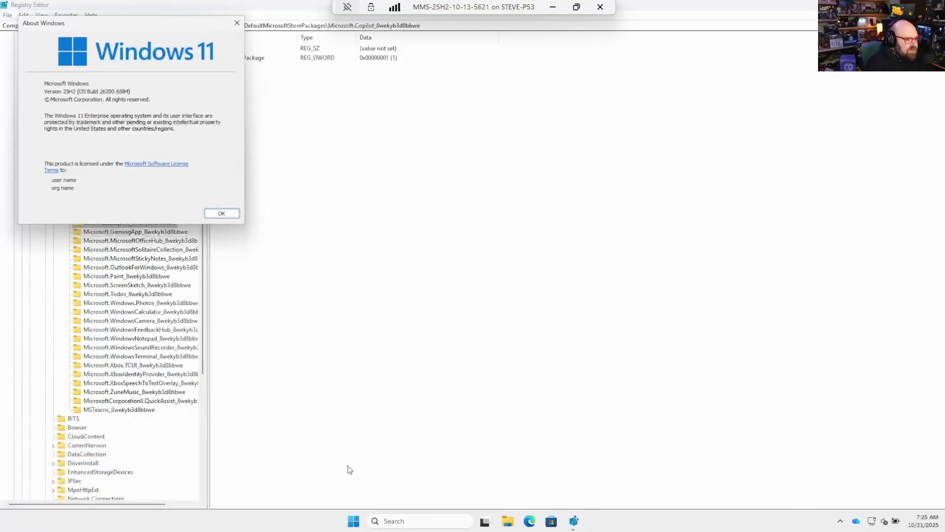
{"action": "left_click_drag", "start_coordinate": [116, 28], "coordinate": [327, 99]}
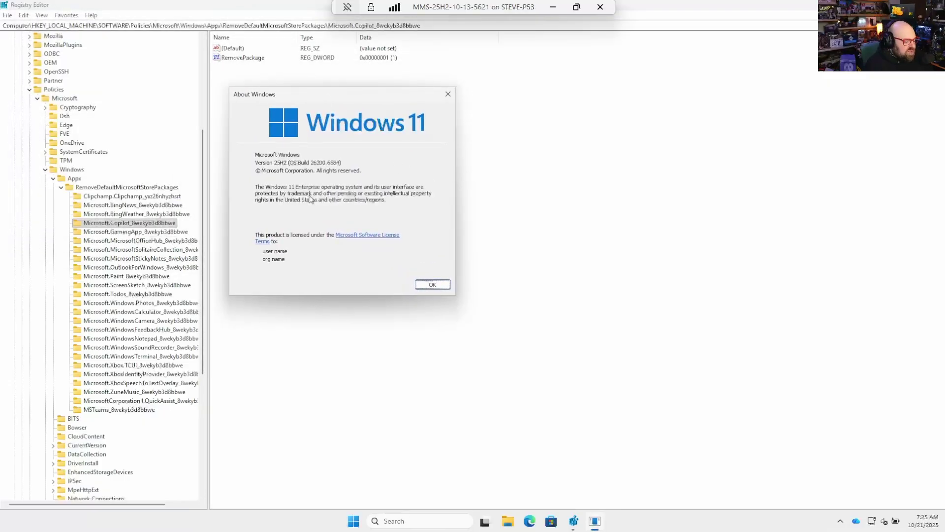
{"action": "left_click", "coordinate": [448, 93]}
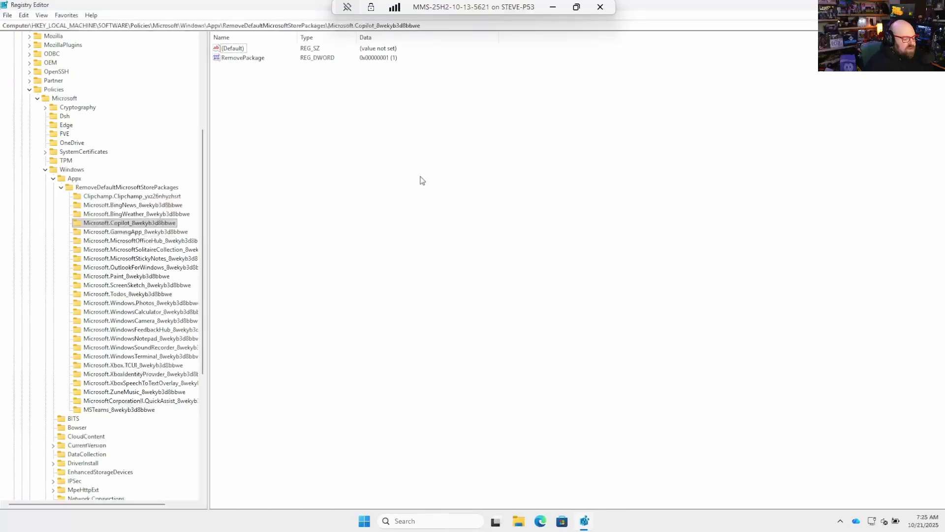